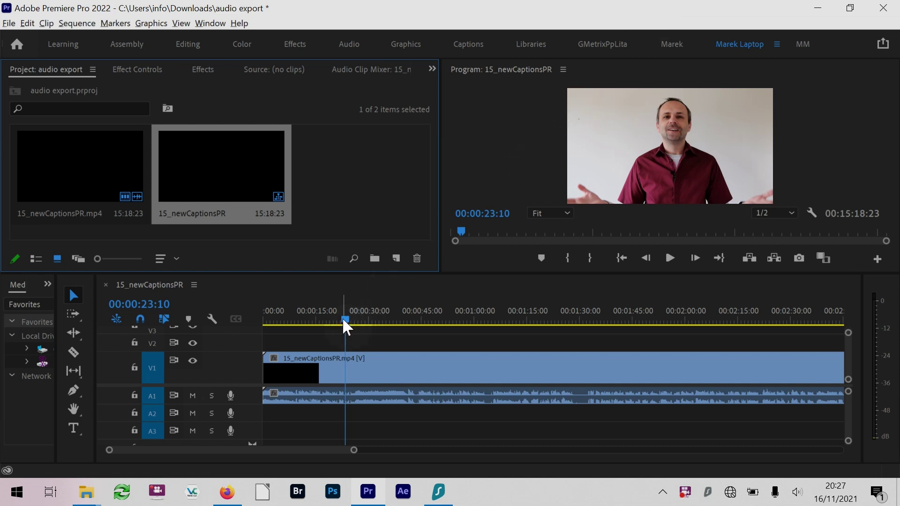
Play the sequence, stop at 00:00:22:10 and move the playhead back to 00:00:18:10
key("space")
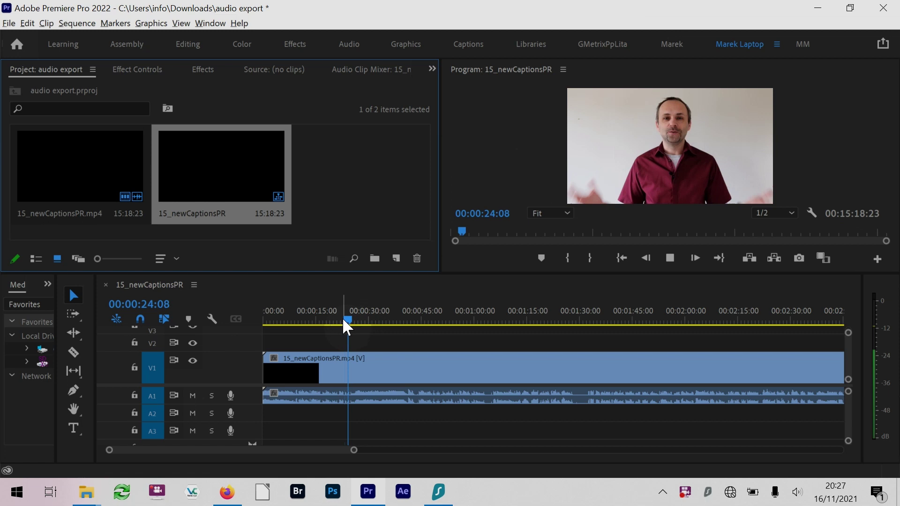
left_click(342, 321)
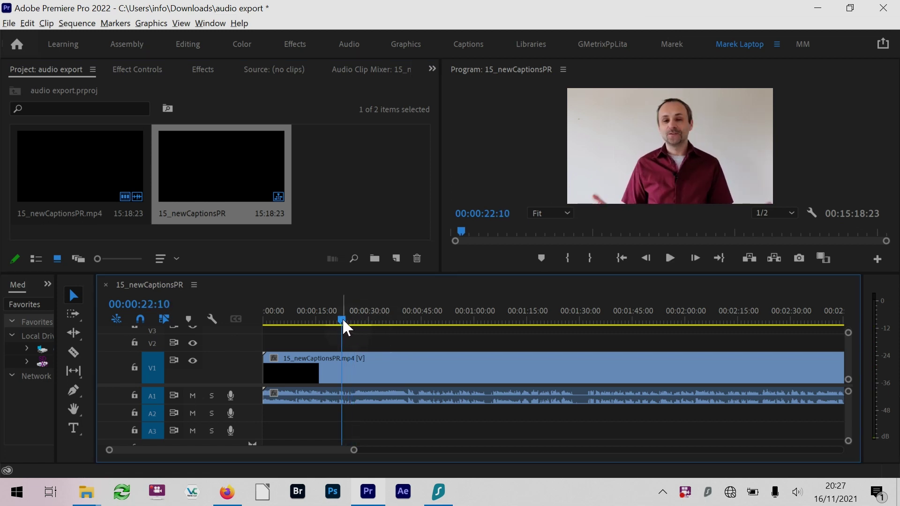
mouse_move(342, 321)
left_mouse_down()
mouse_move(328, 321)
mouse_move(344, 322)
left_mouse_up()
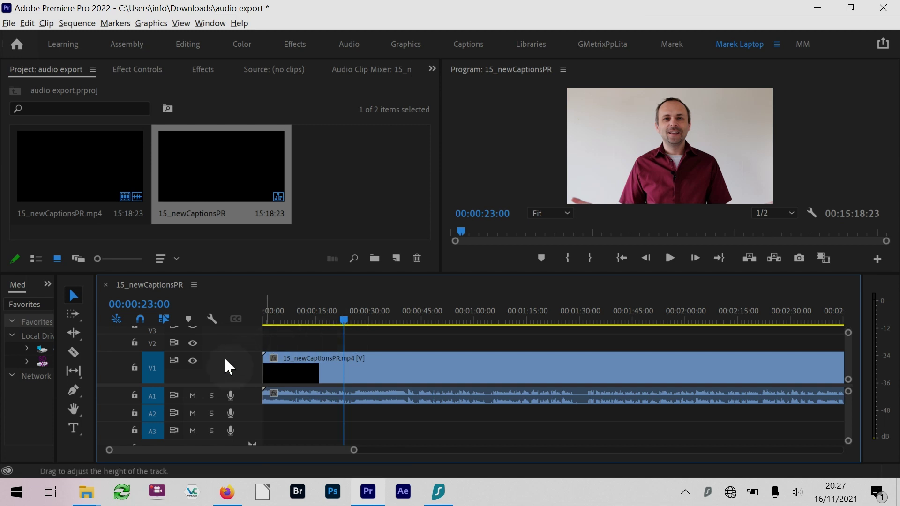
Audition the audio by soloing track A1 and muting track A2, then restore both
left_click(211, 396)
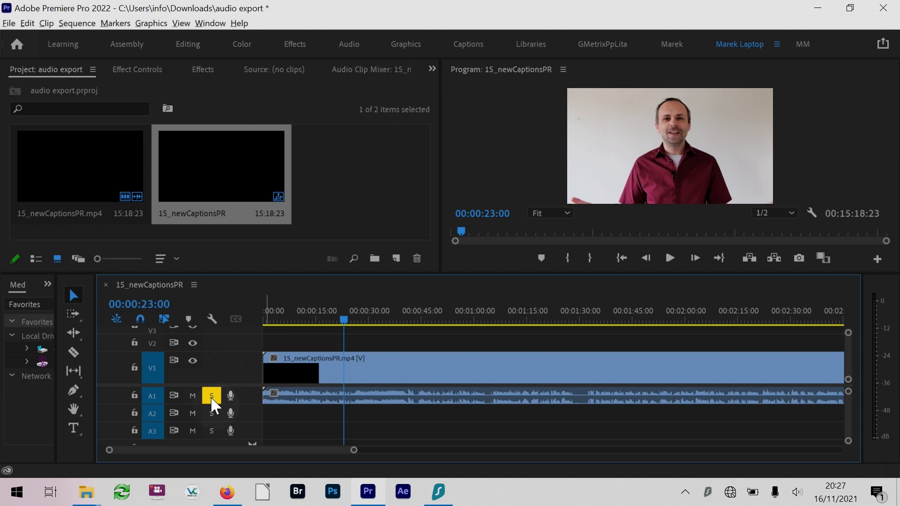
left_click(212, 401)
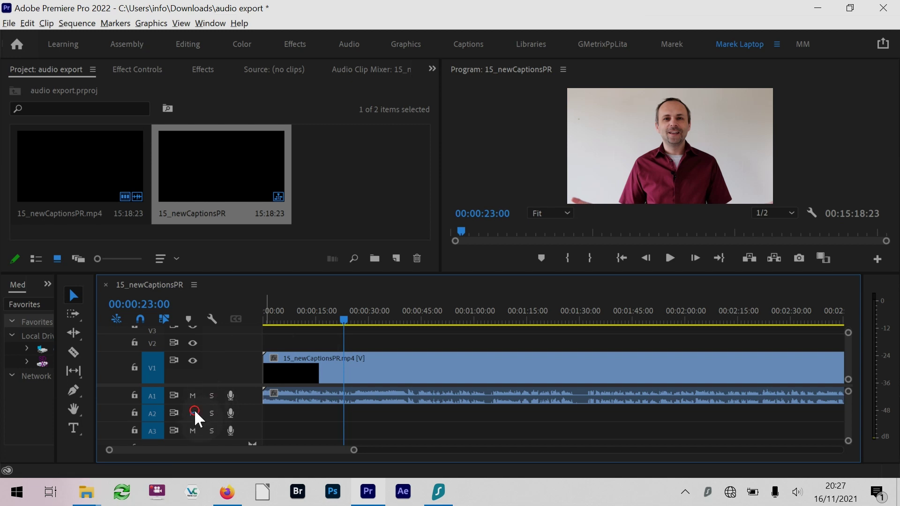
left_click(196, 417)
left_click(196, 416)
Open the Export Settings dialog for the sequence via File > Export > Media
left_click(226, 286)
left_click(10, 23)
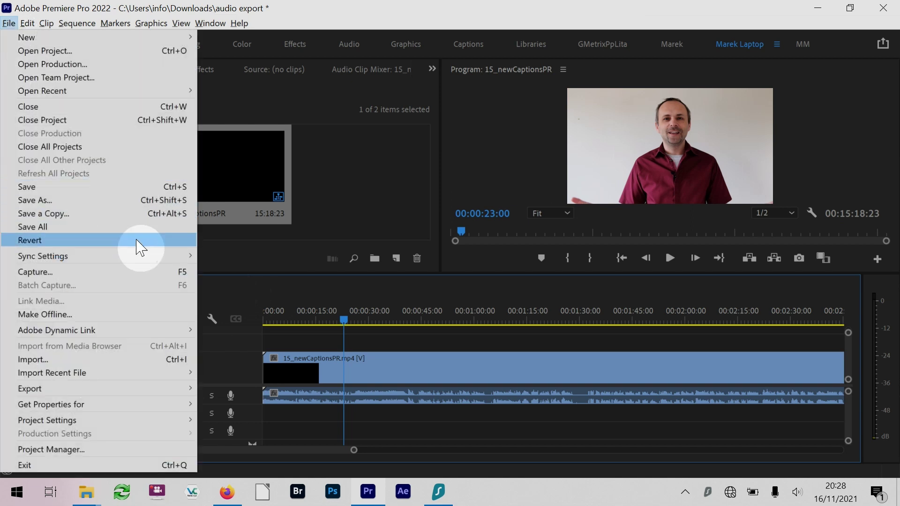
mouse_move(177, 265)
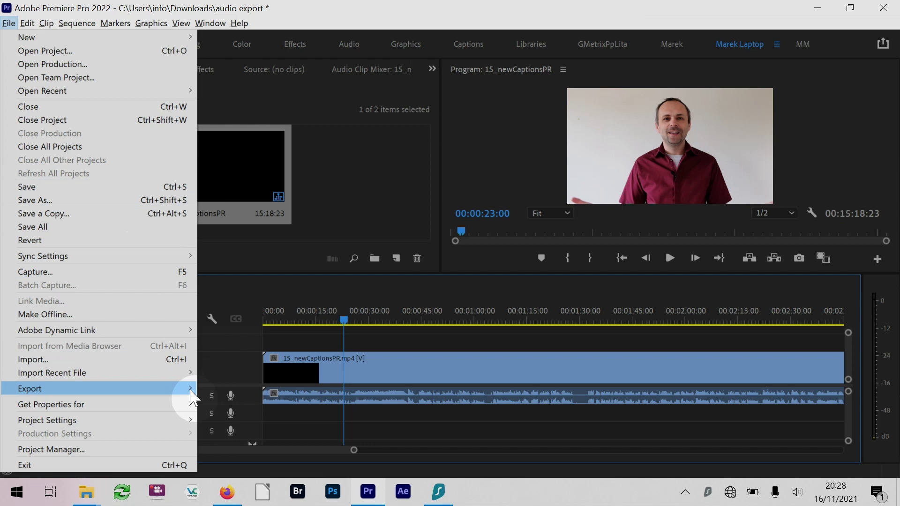
mouse_move(192, 398)
left_click(292, 241)
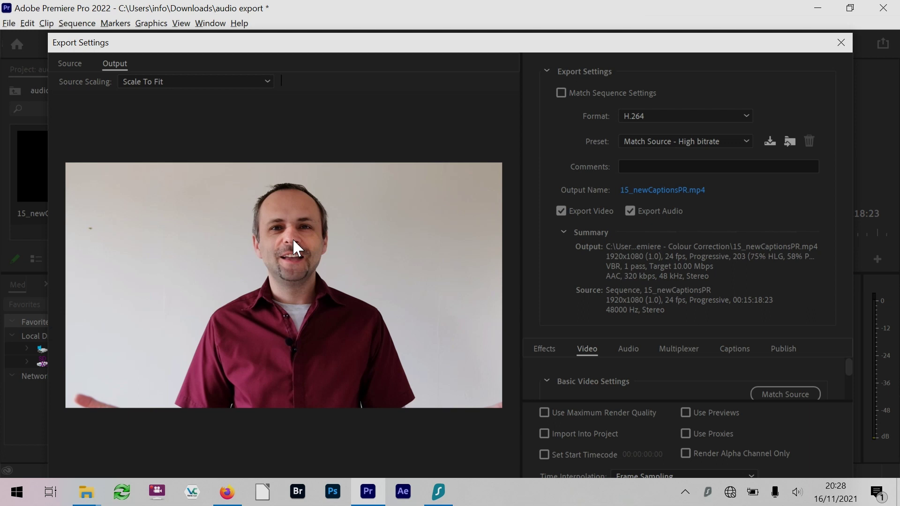
Move and resize the Export Settings window to fit the screen, keeping Export Video enabled
left_click(561, 212)
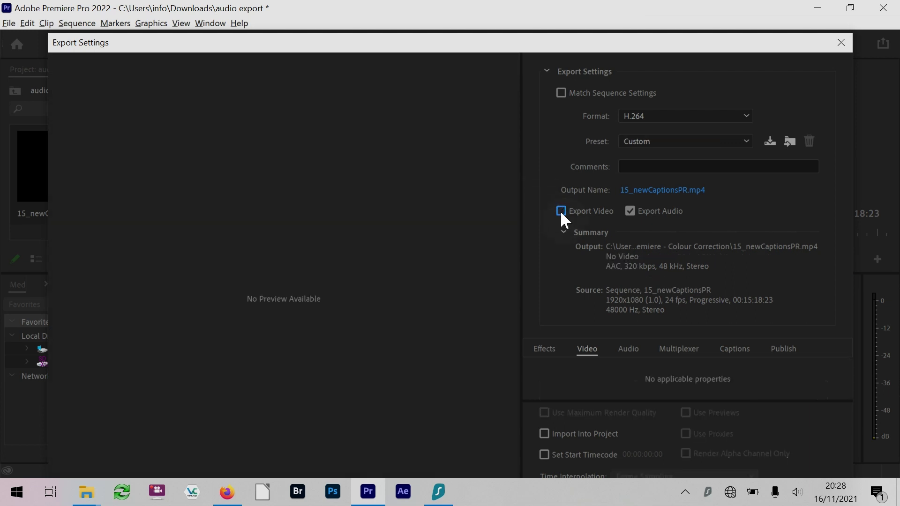
left_click_drag(506, 41, 501, 11)
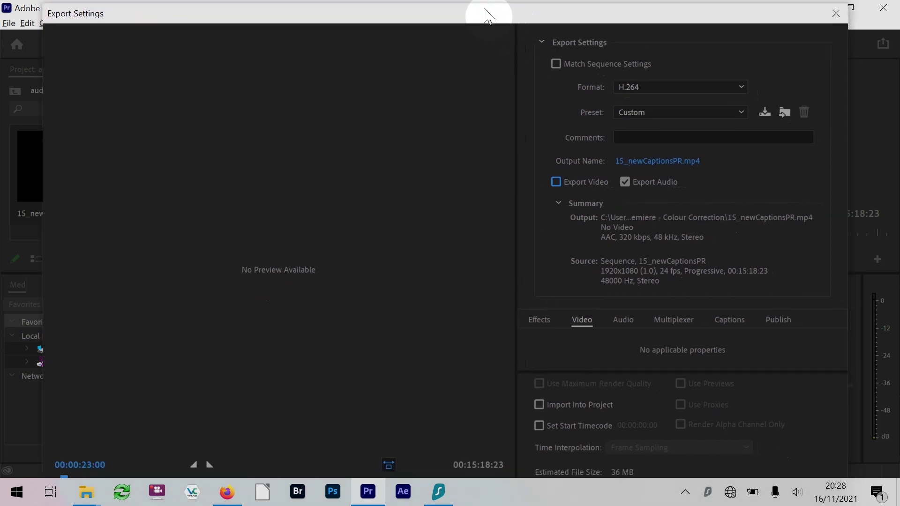
mouse_move(477, 8)
left_mouse_down()
mouse_move(476, 54)
mouse_move(462, 63)
mouse_move(464, 17)
left_mouse_up()
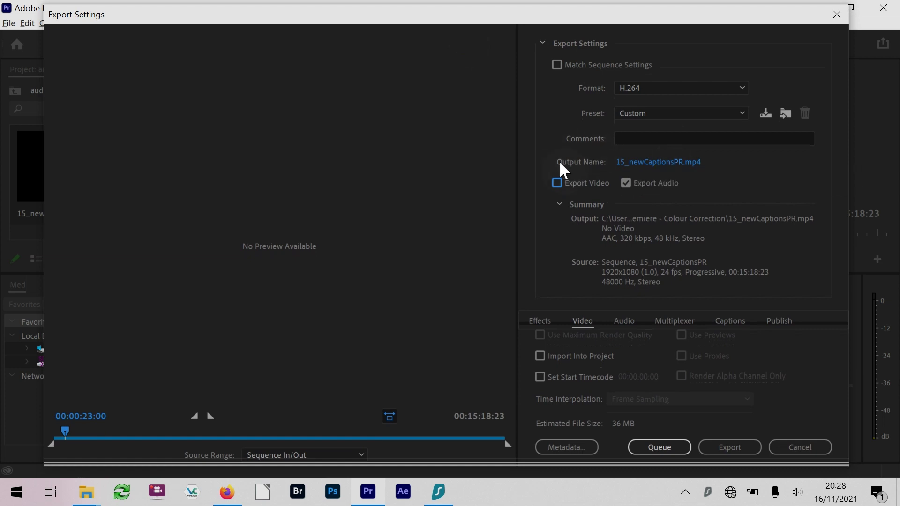
left_click(557, 182)
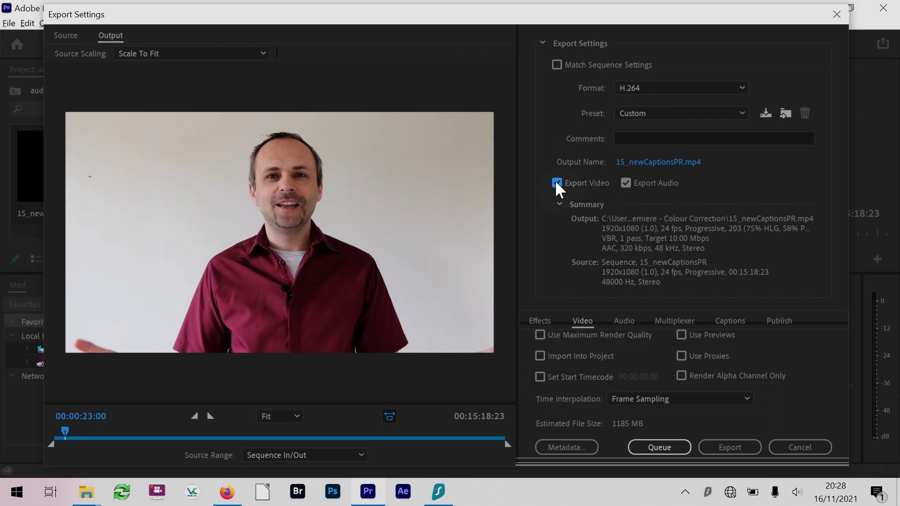
Switch the export format to Waveform Audio, giving the WAV 48 kHz 16-bit preset
left_click(741, 89)
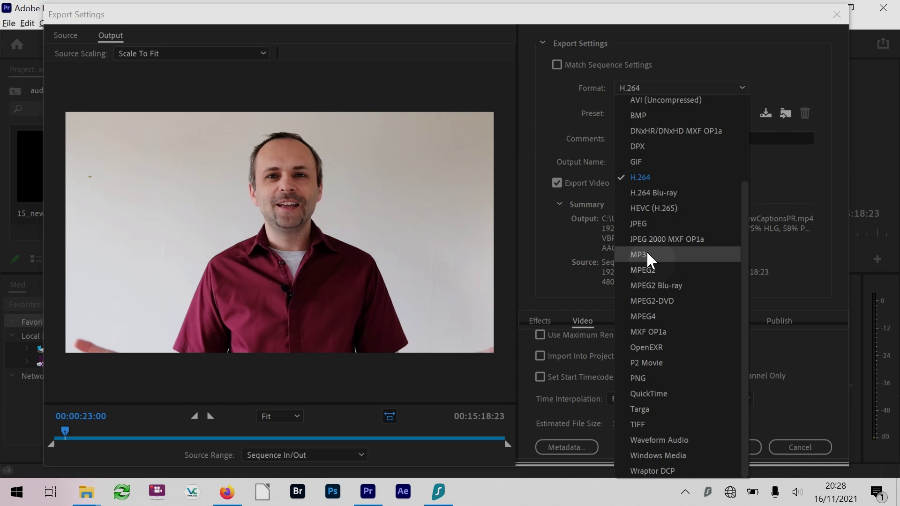
scroll(646, 251, "up", 3)
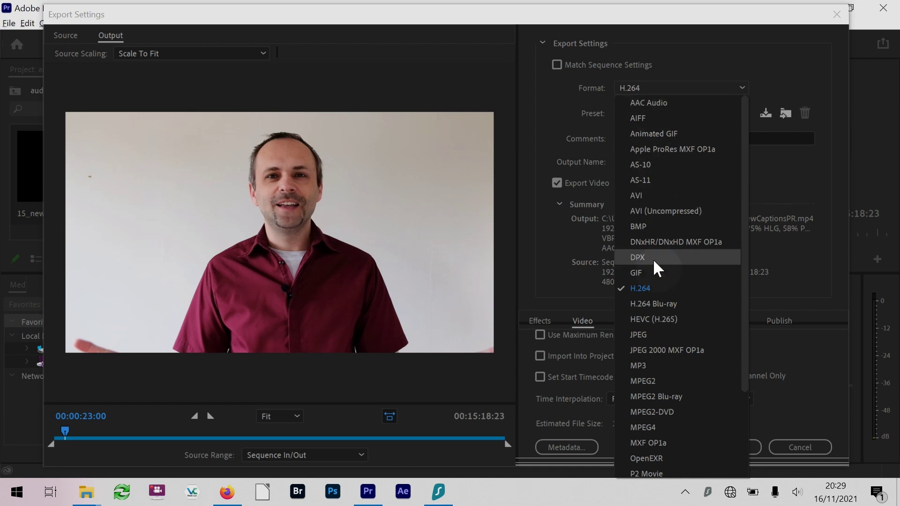
scroll(653, 265, "down", 3)
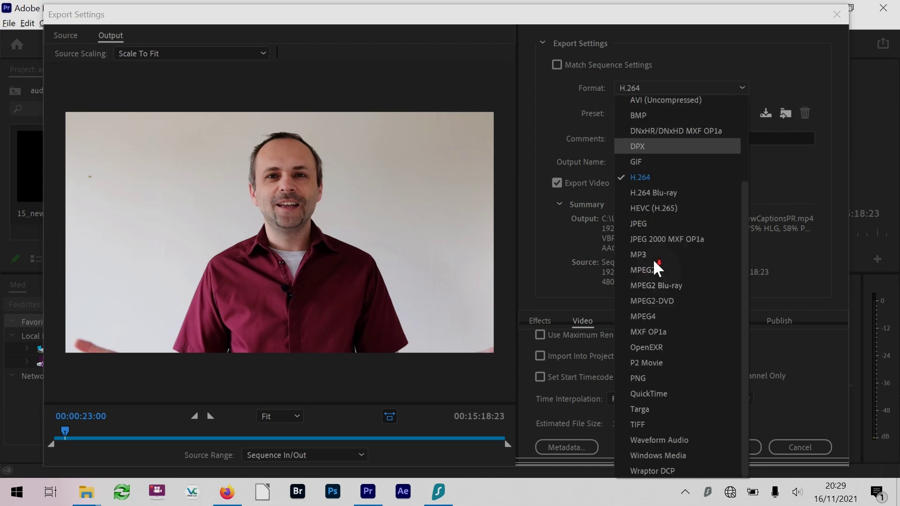
left_click(668, 438)
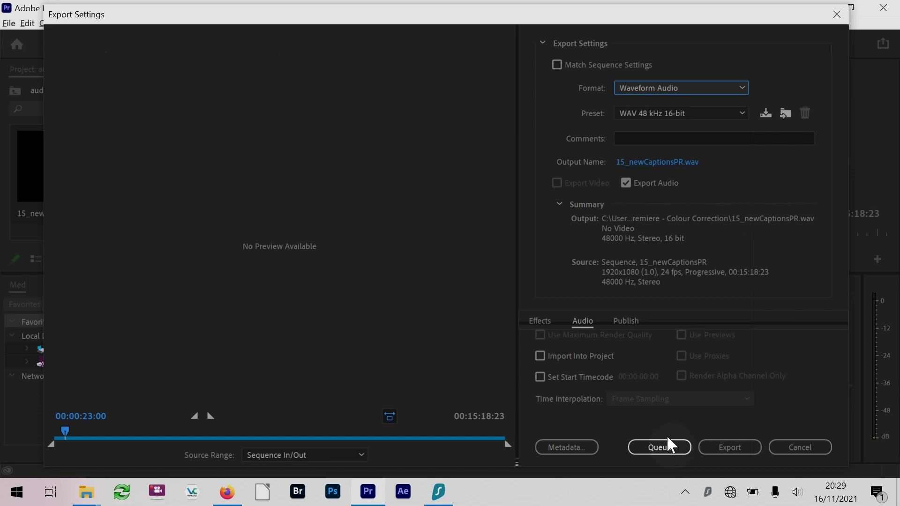
left_click(727, 118)
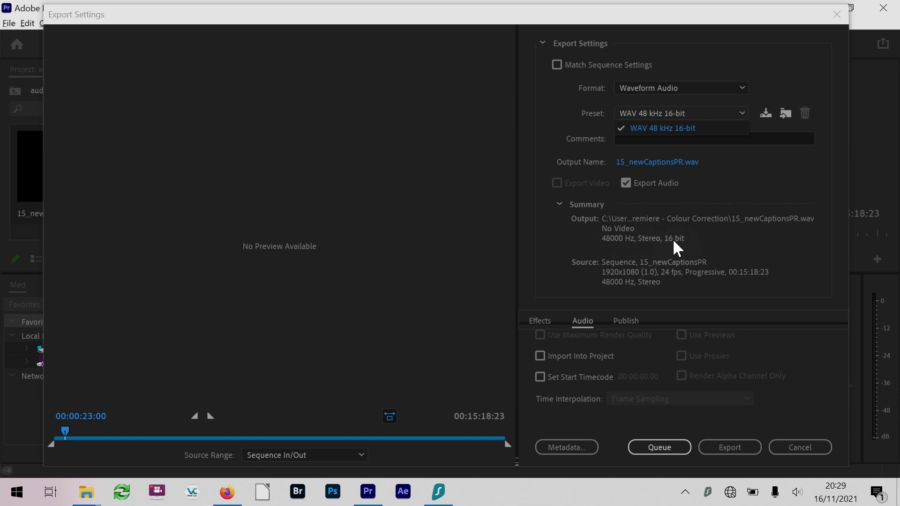
Keep the audio at Uncompressed codec, 48000 Hz sample rate and 16-bit sample size
left_click(542, 43)
left_click(542, 43)
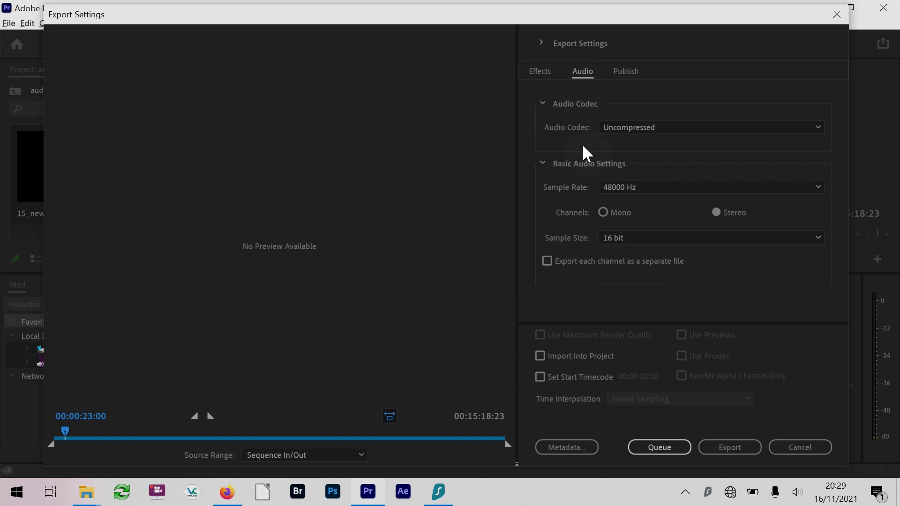
left_click(691, 132)
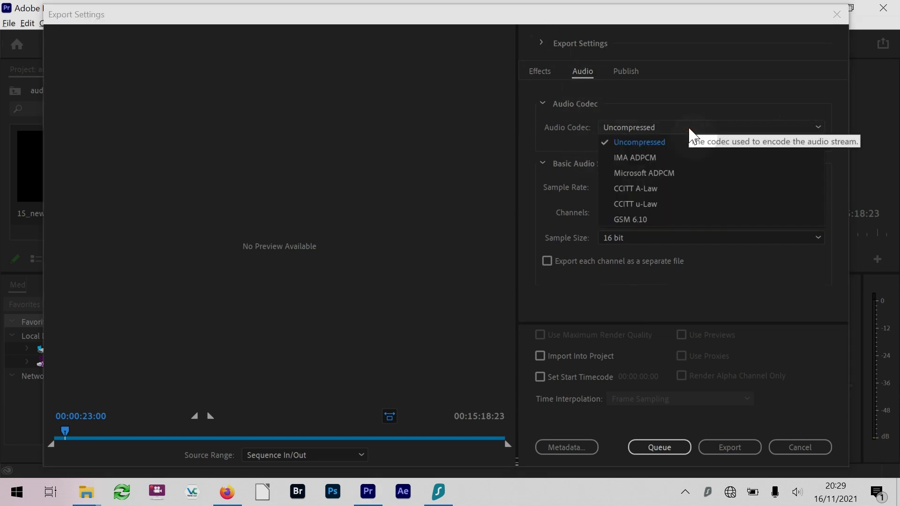
left_click(676, 106)
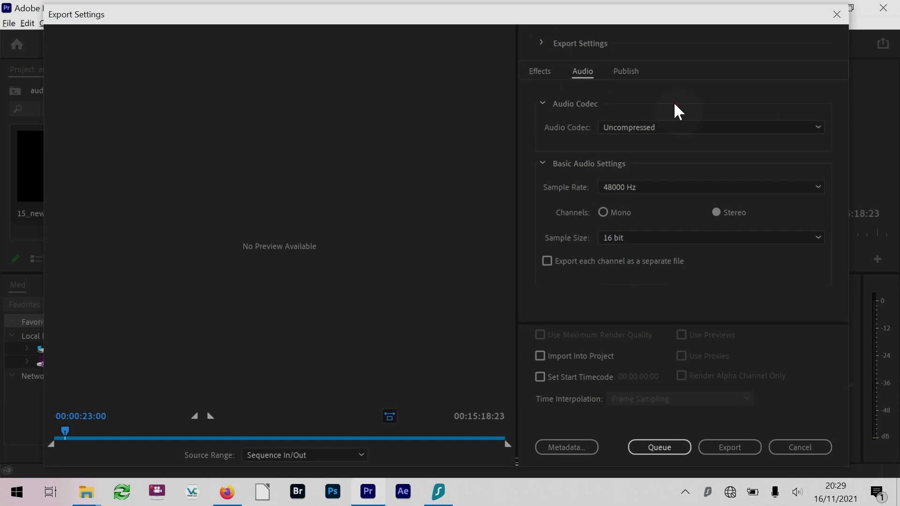
left_click(649, 187)
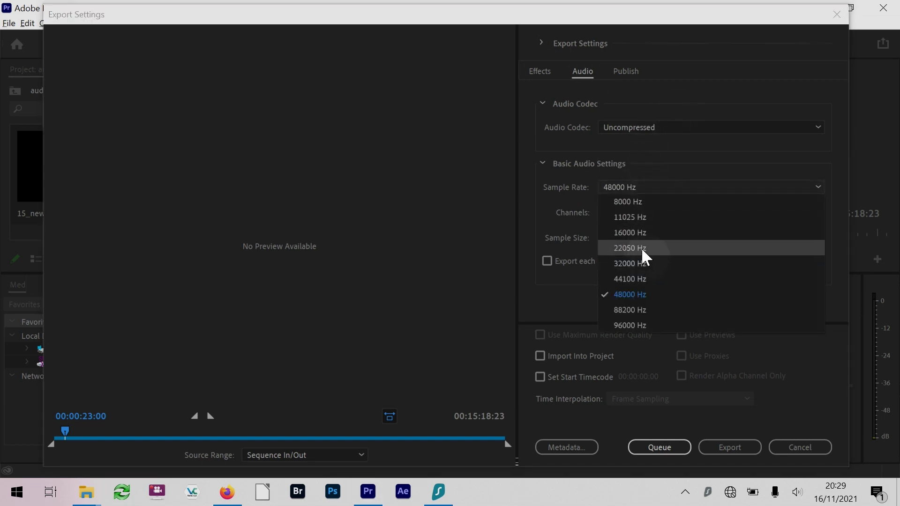
left_click(643, 297)
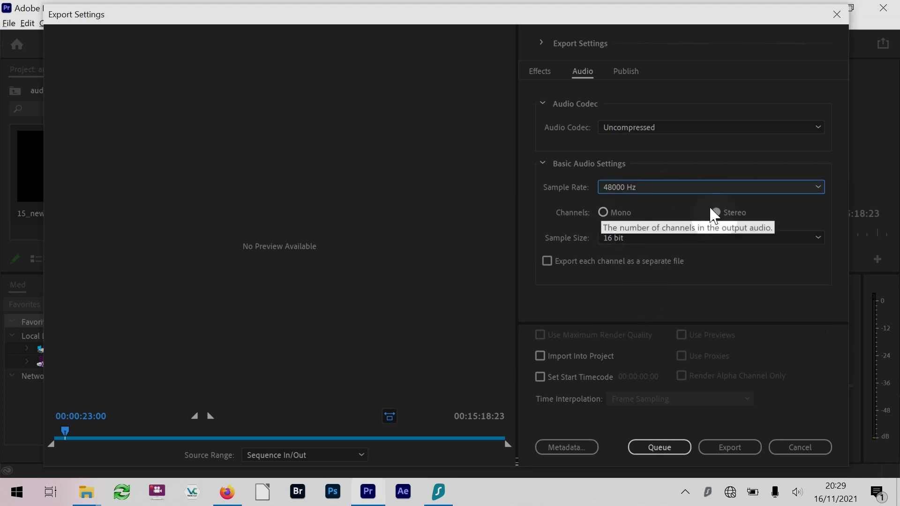
left_click(693, 241)
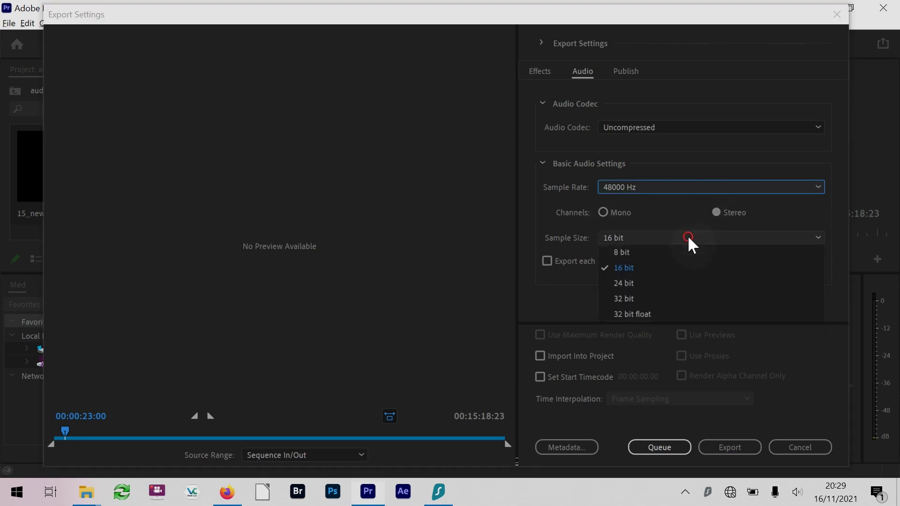
left_click(656, 231)
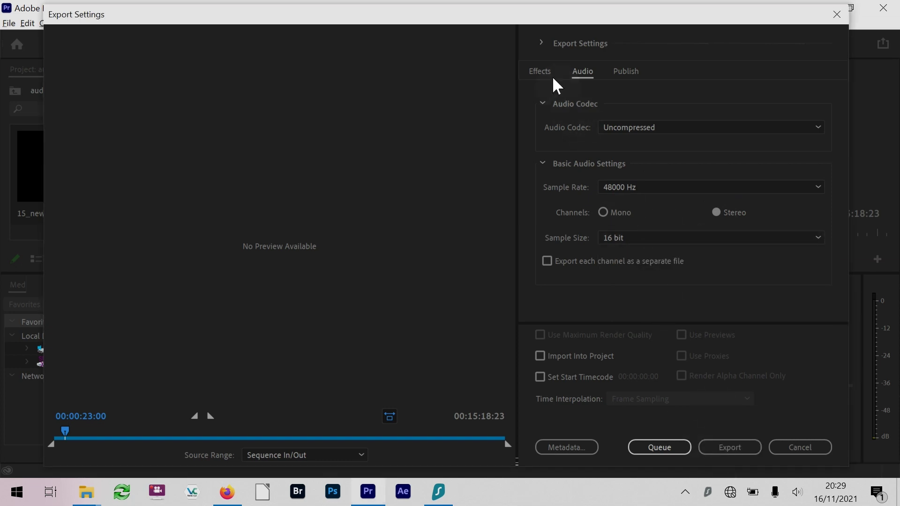
Choose MP3 format with the 'MP3 256 kbps High Quality' stereo preset
left_click(542, 43)
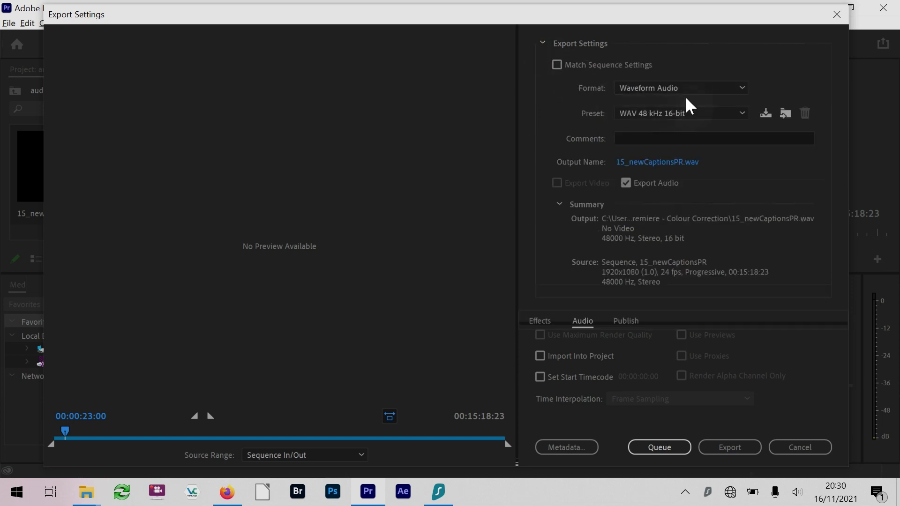
left_click(700, 87)
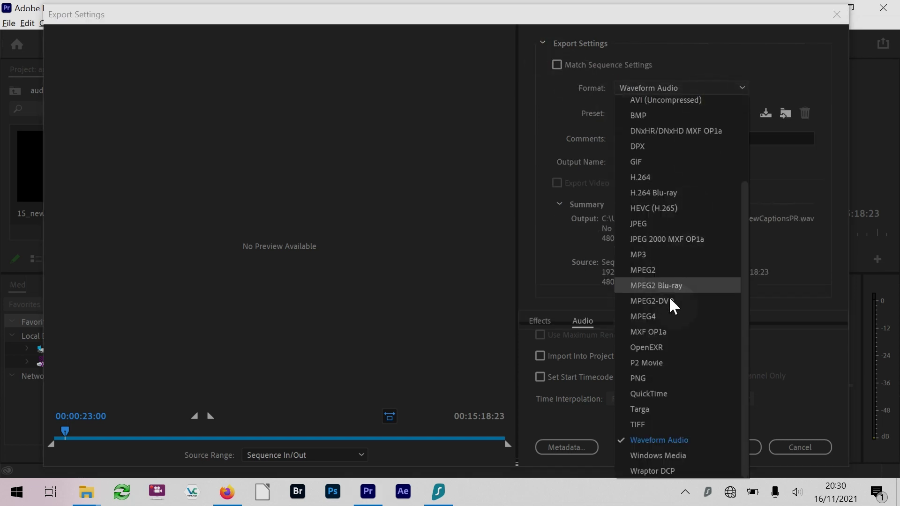
left_click(649, 254)
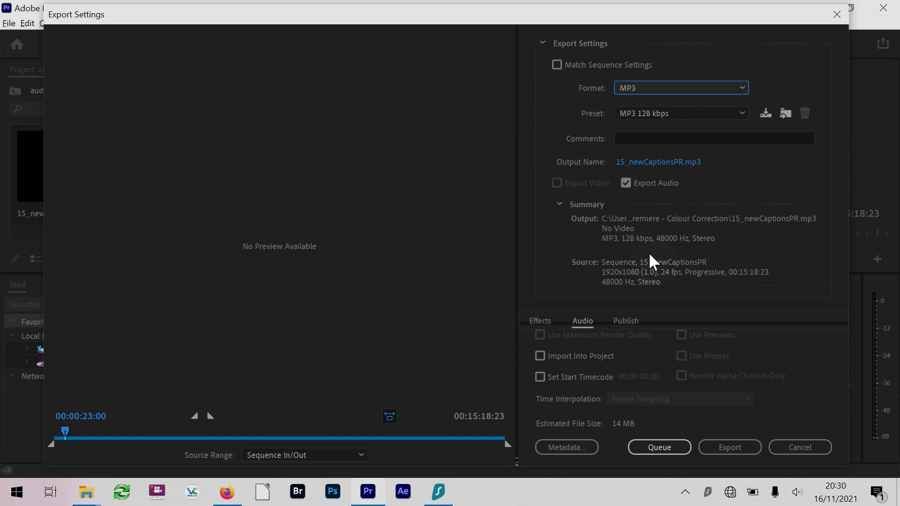
left_click(739, 113)
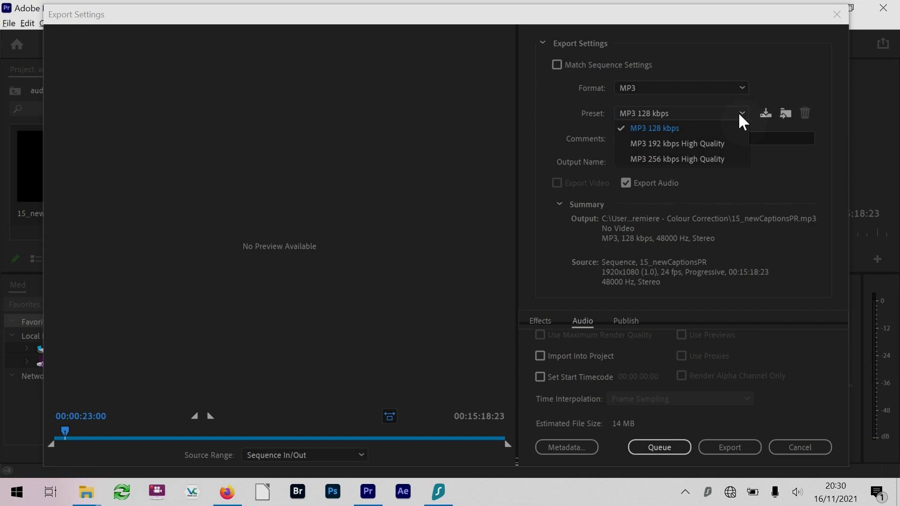
left_click(663, 158)
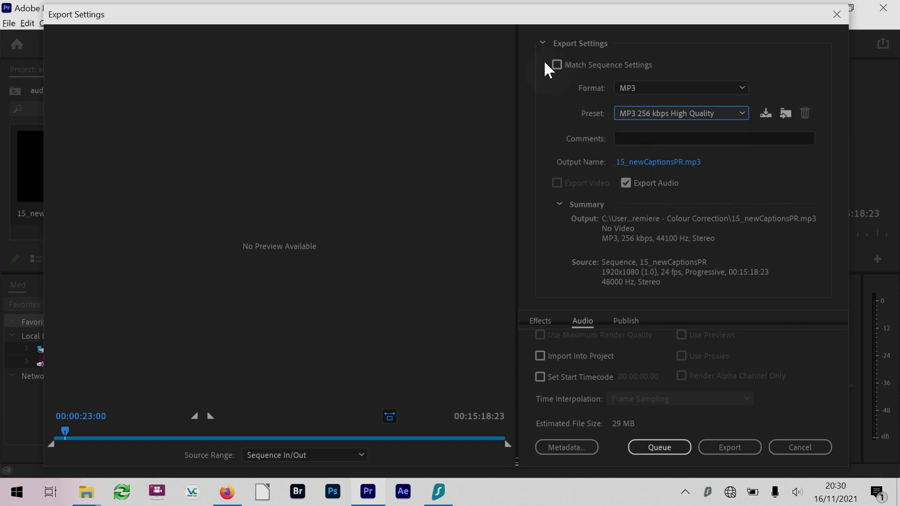
left_click(558, 202)
left_click(559, 204)
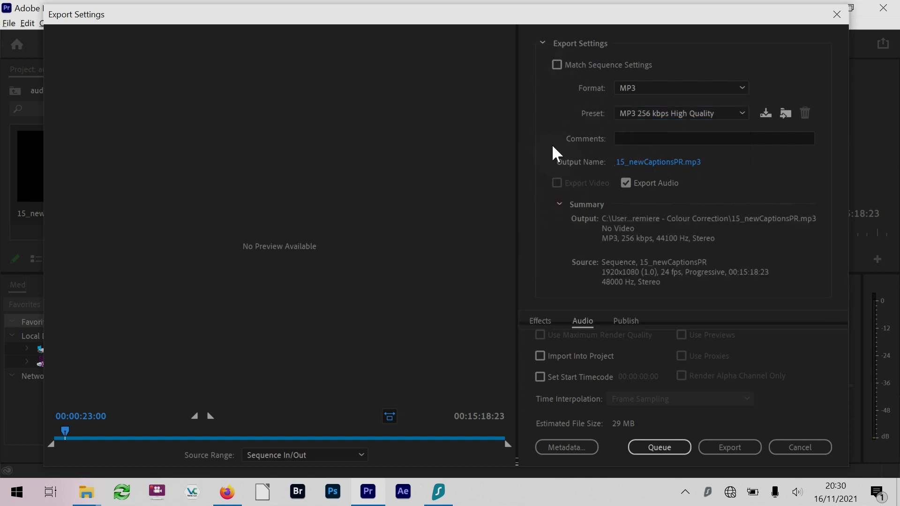
Raise the MP3 audio bitrate from 256 to 320 kbps, making the preset Custom at about 36 MB
left_click(542, 43)
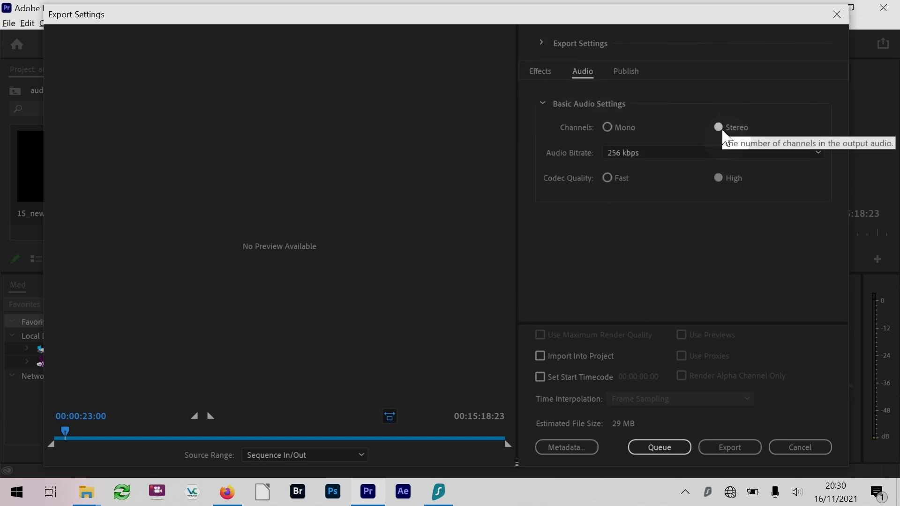
left_click(674, 152)
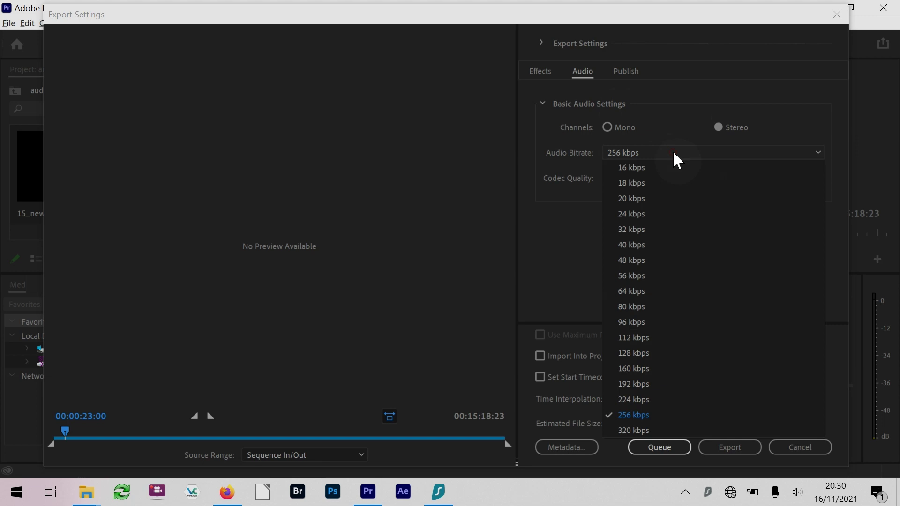
left_click(540, 41)
left_click(540, 42)
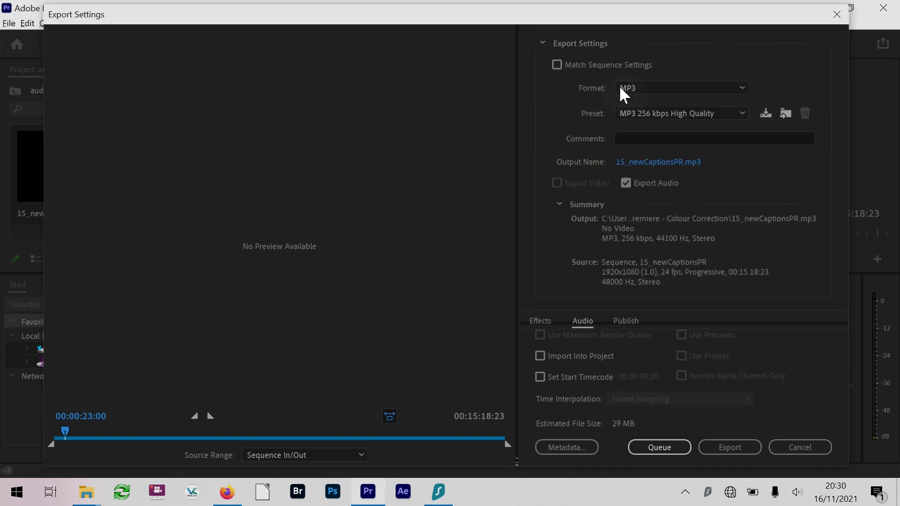
left_click(721, 113)
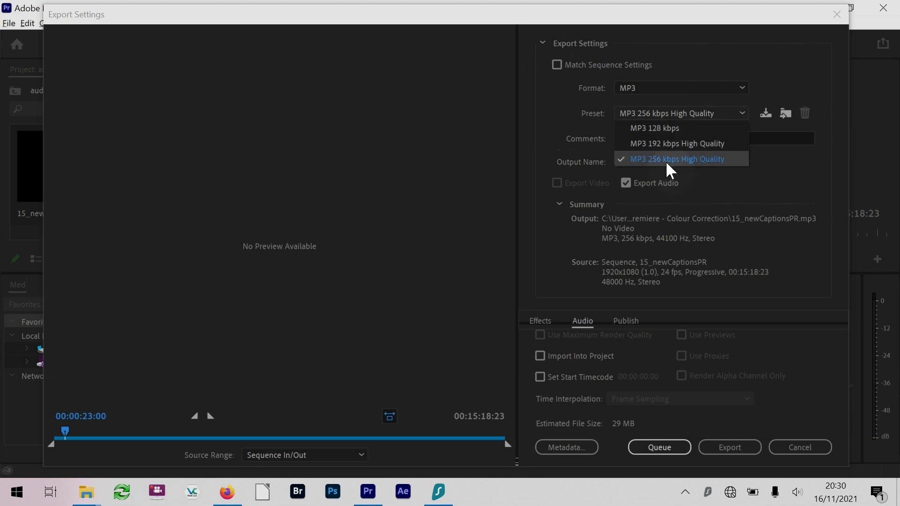
left_click(541, 41)
left_click(542, 41)
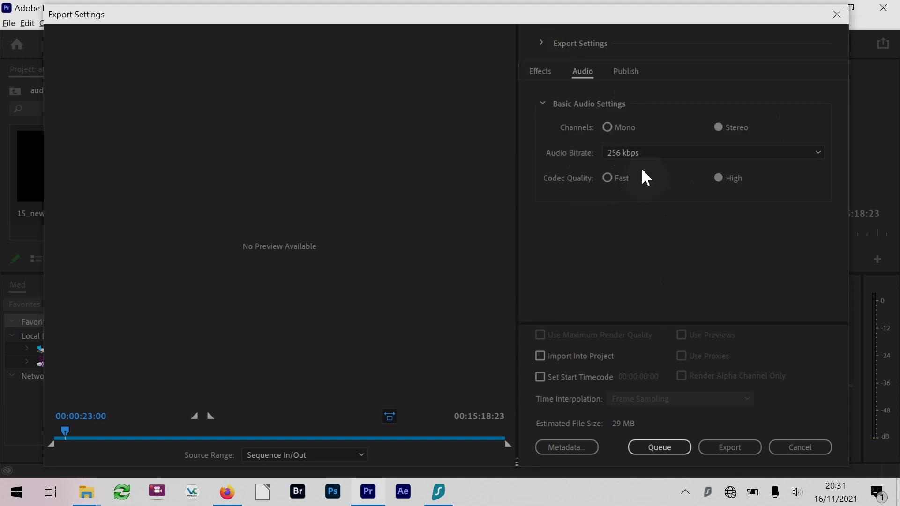
left_click(674, 153)
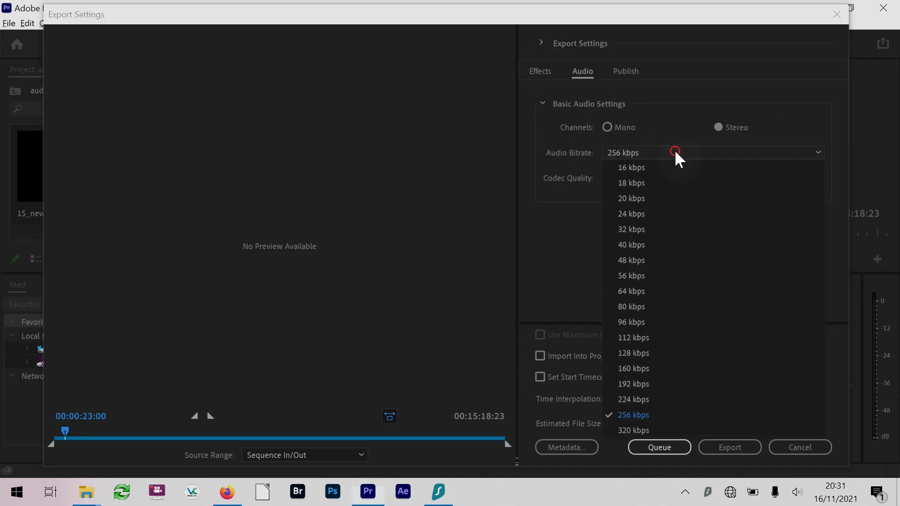
left_click(636, 430)
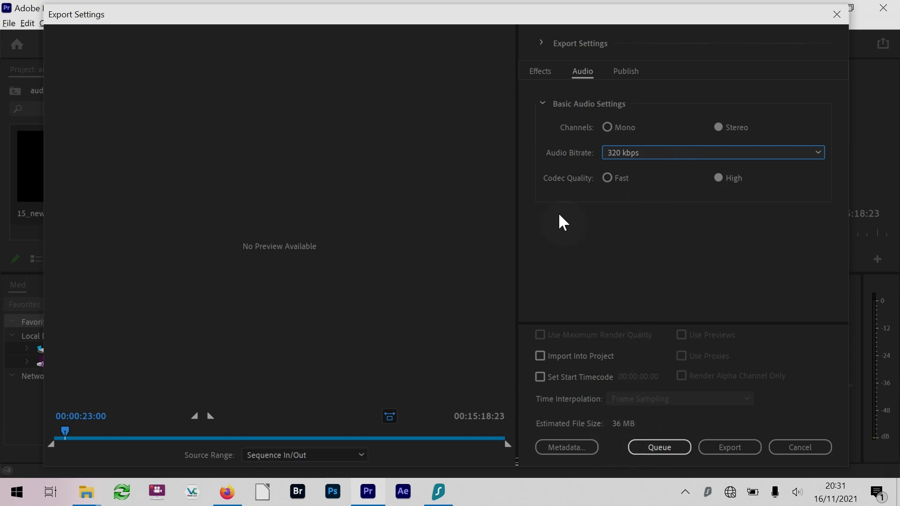
left_click(542, 43)
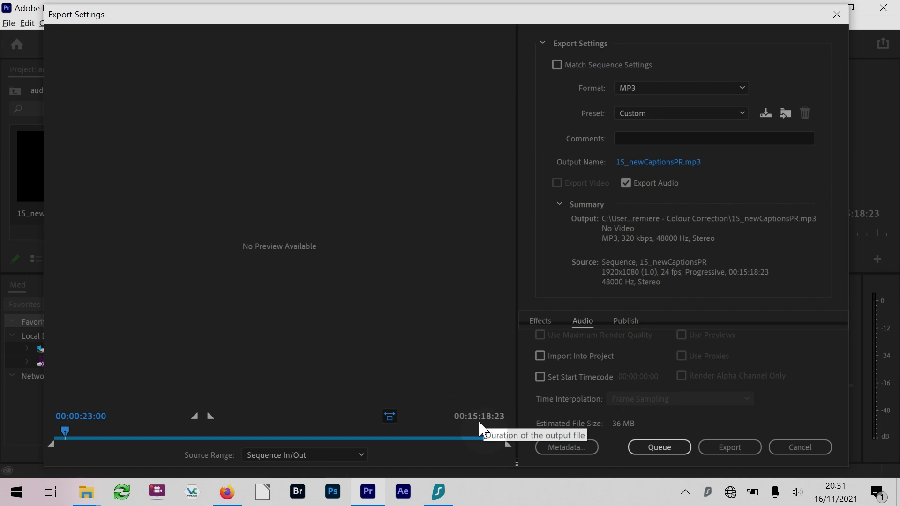
Export 15_newCaptionsPR.mp3 at 320 kbps and dismiss the success notification
left_click(729, 448)
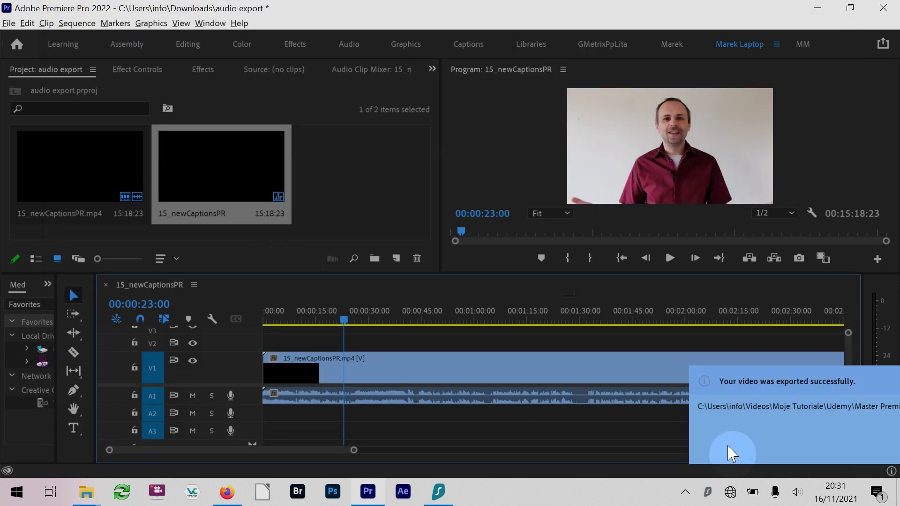
left_click(728, 446)
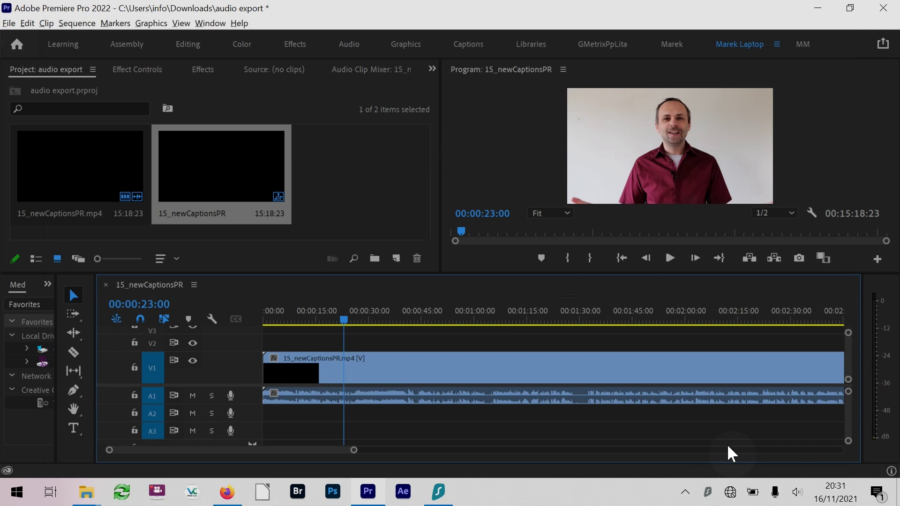